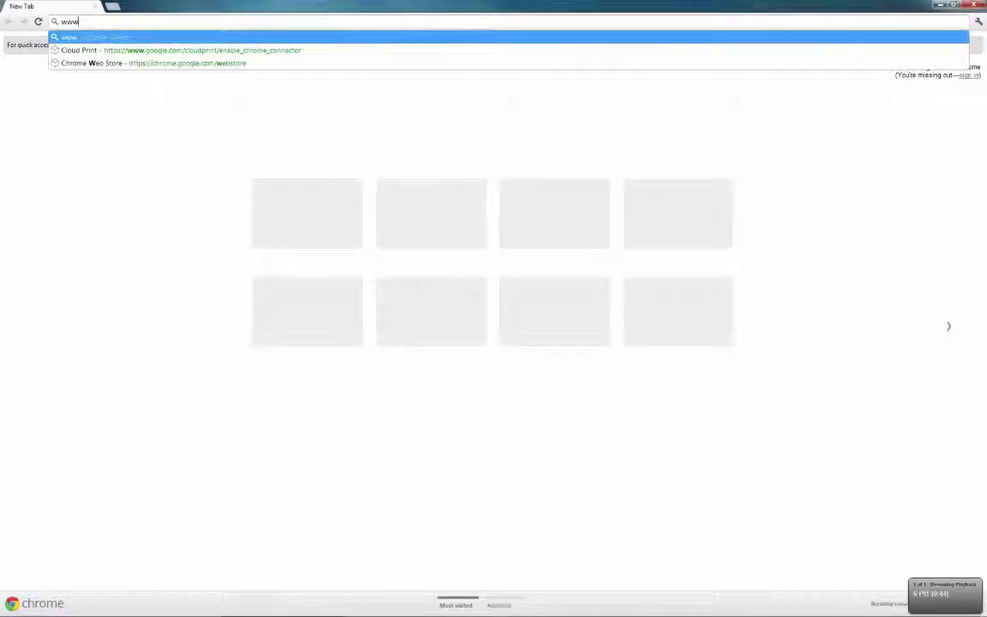
text(.coverpage)
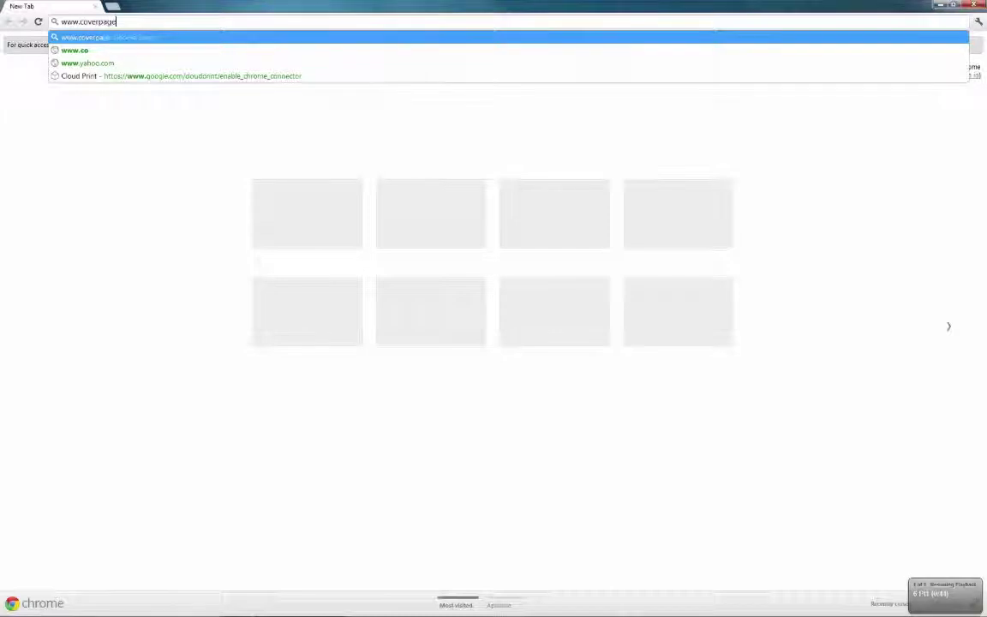
text(app.com)
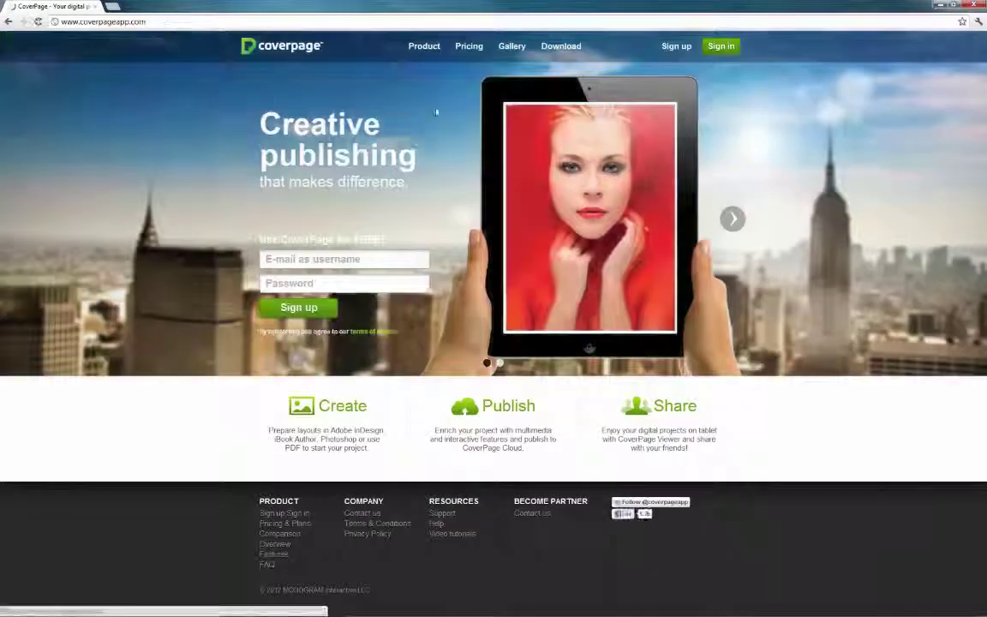
Step: Sign in to CoverPage with the account's e-mail username and password
click(721, 48)
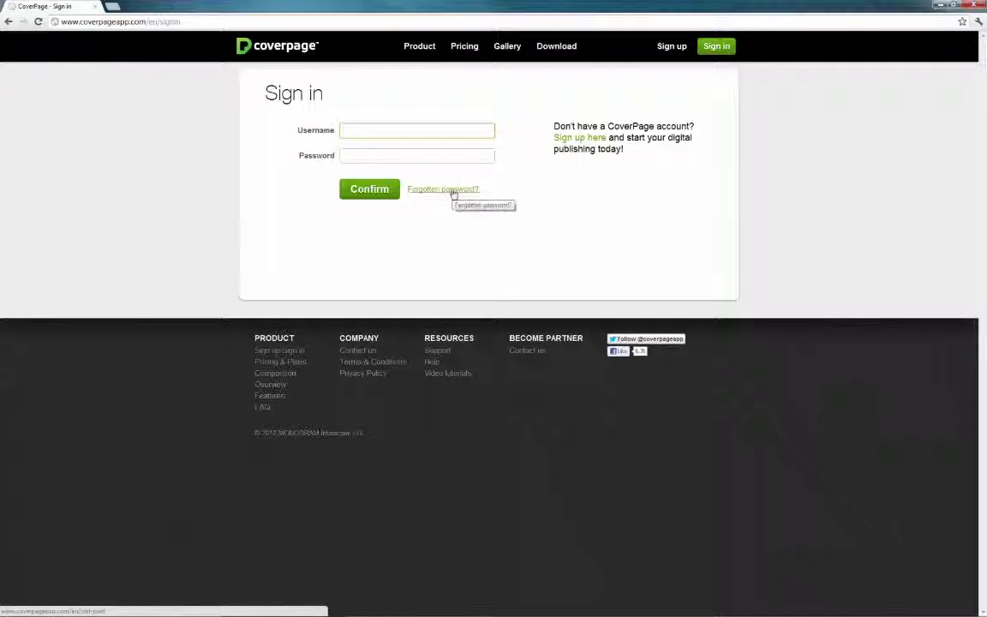
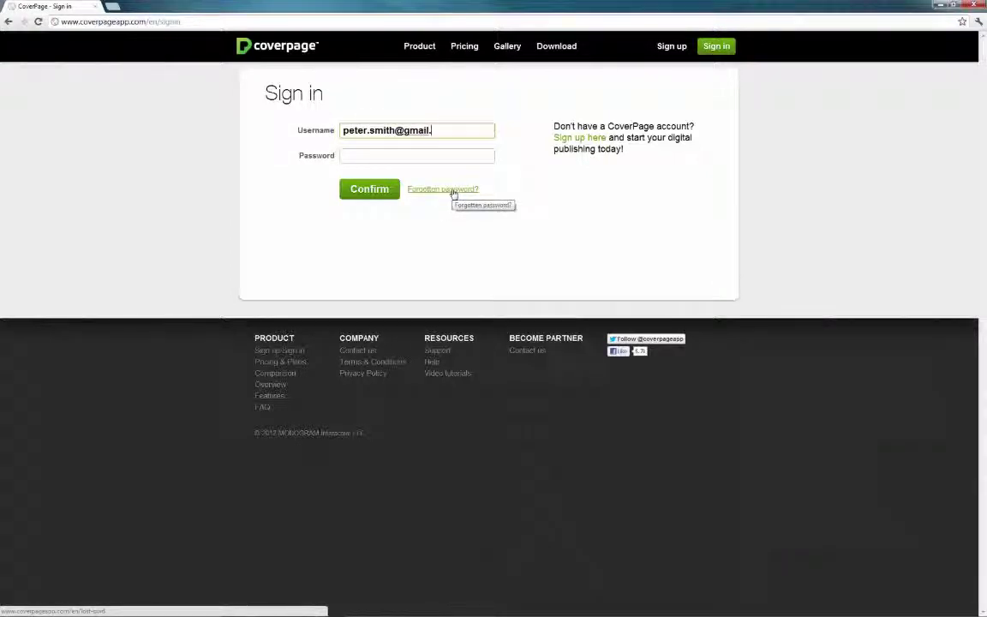
click(433, 154)
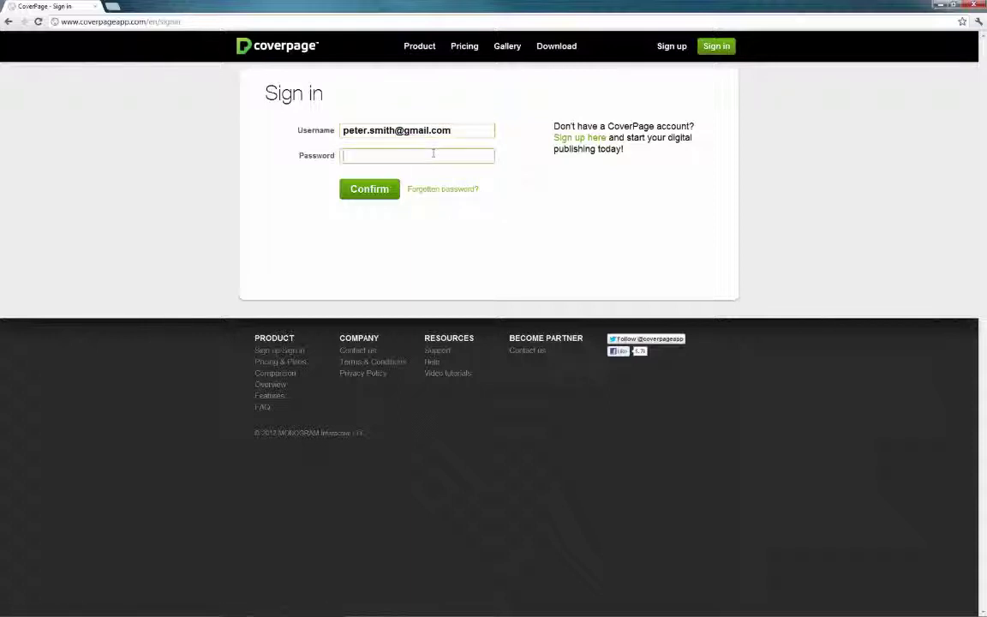
text(••••)
key(Return)
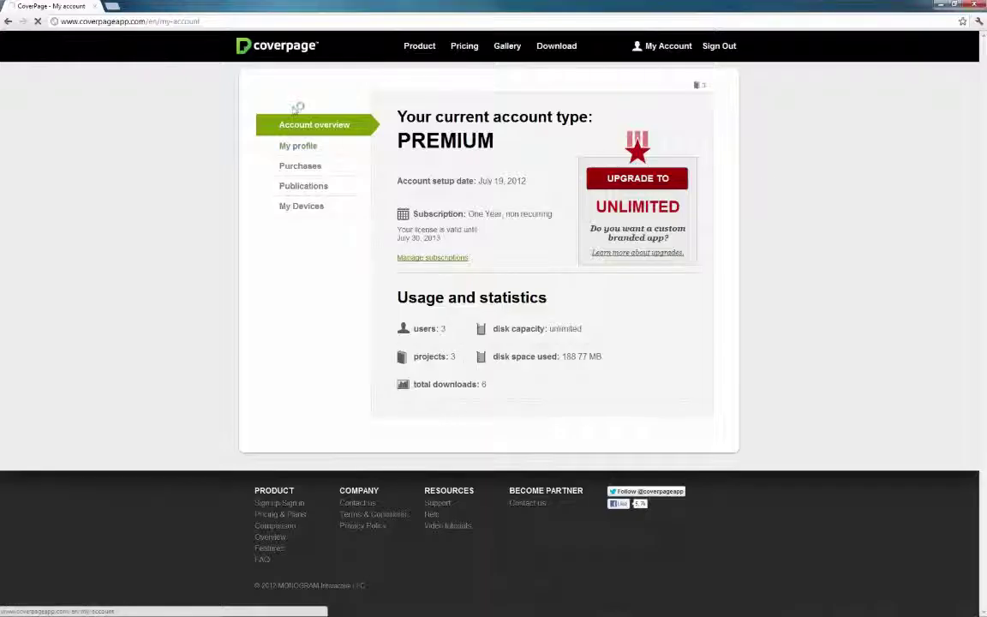
Step: Set the profile's field of interest to marketing and save the profile
click(296, 146)
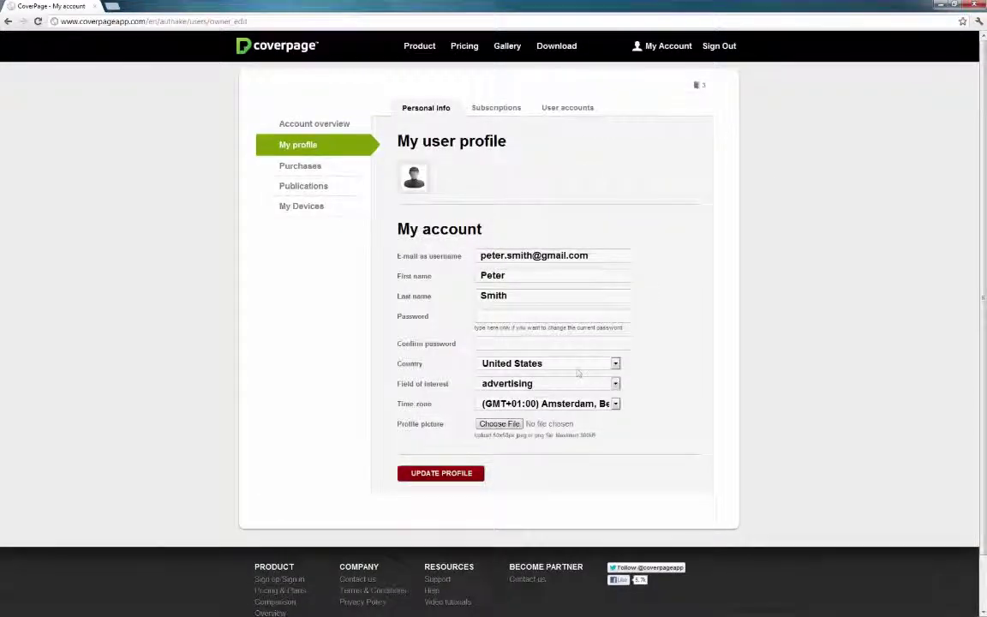
click(548, 383)
click(529, 540)
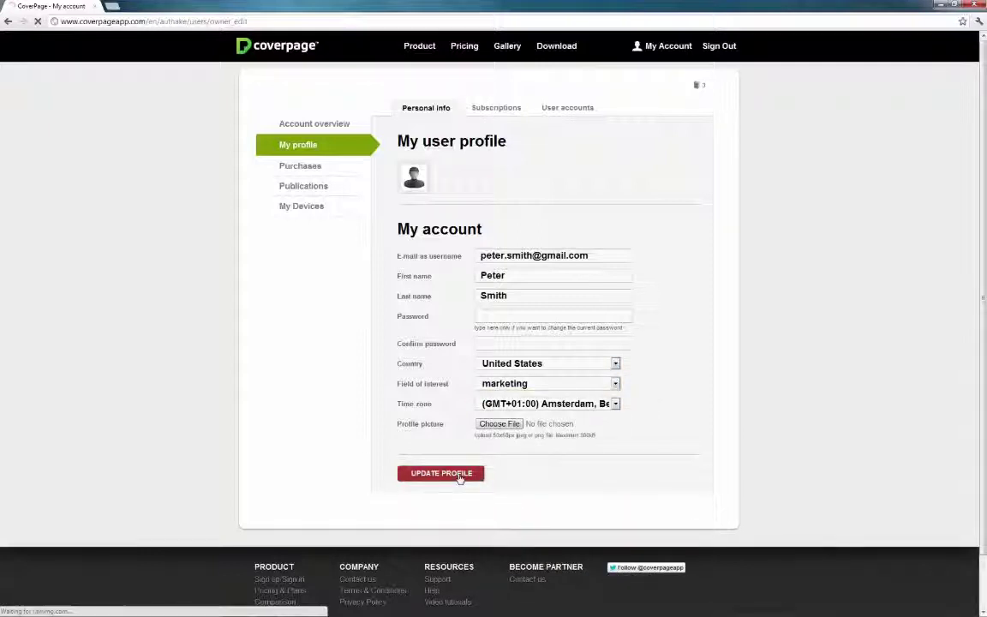
Step: Enable payment notifications, save, and show the user accounts list
click(497, 108)
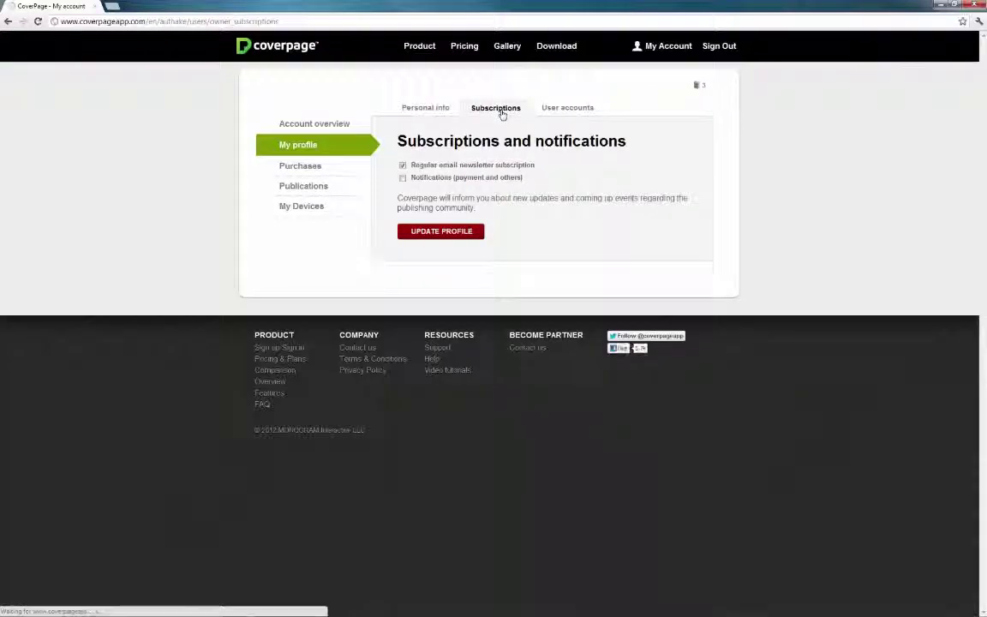
click(434, 232)
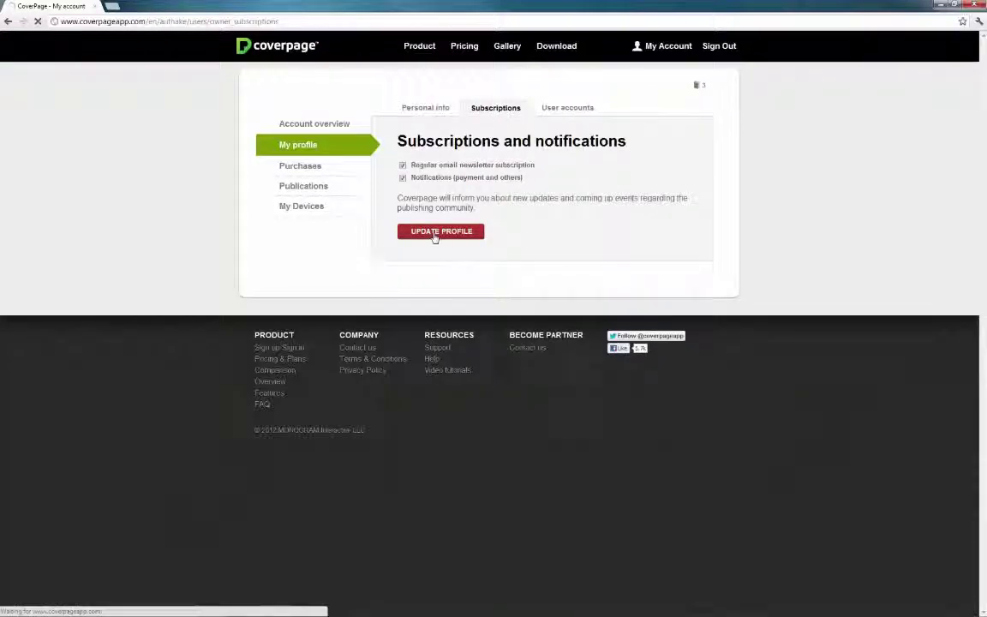
click(573, 114)
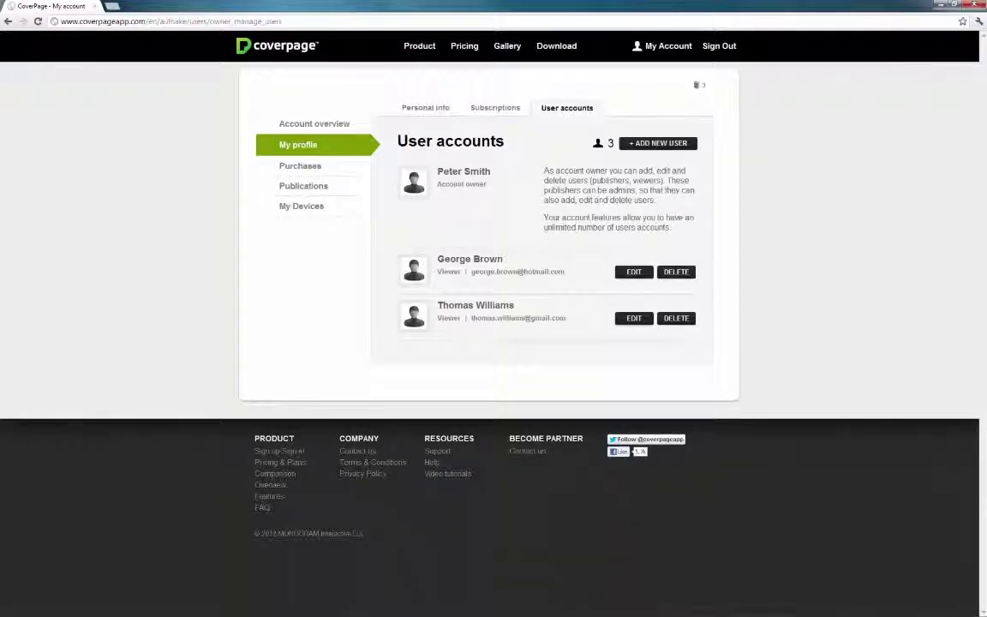
click(633, 272)
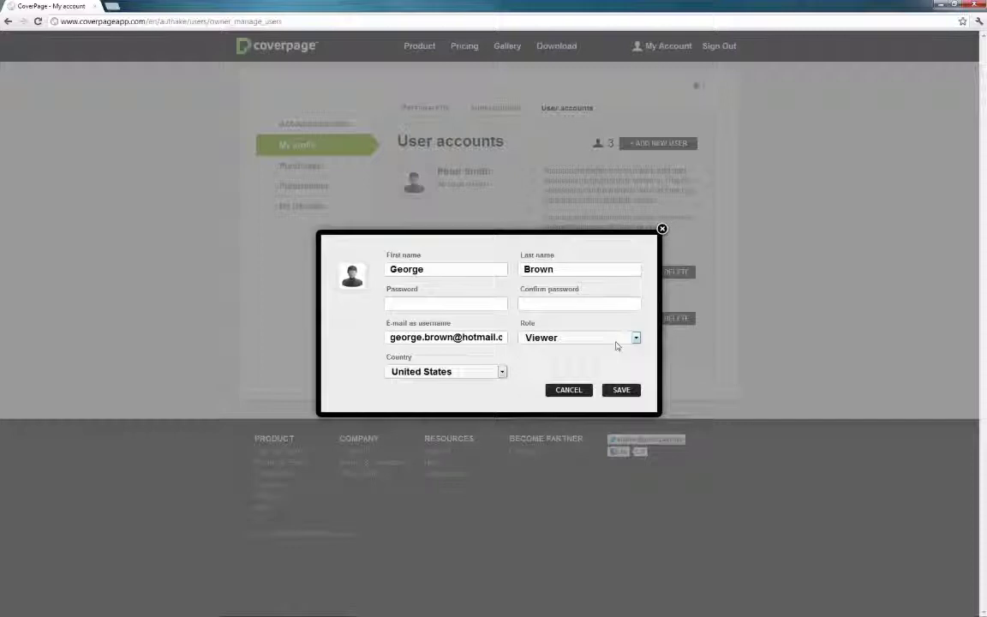
click(618, 338)
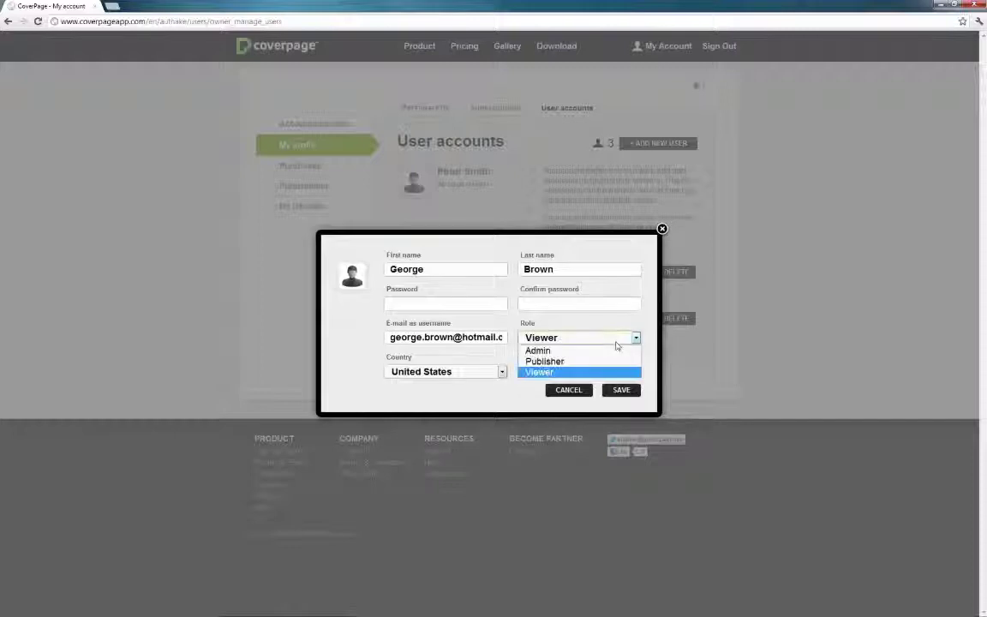
click(612, 350)
click(612, 338)
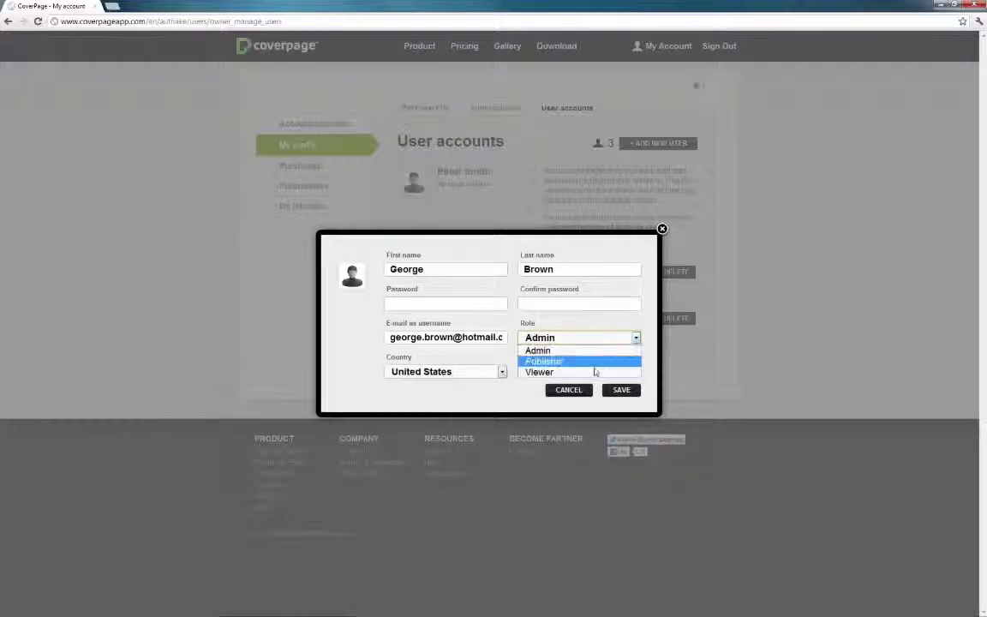
click(595, 371)
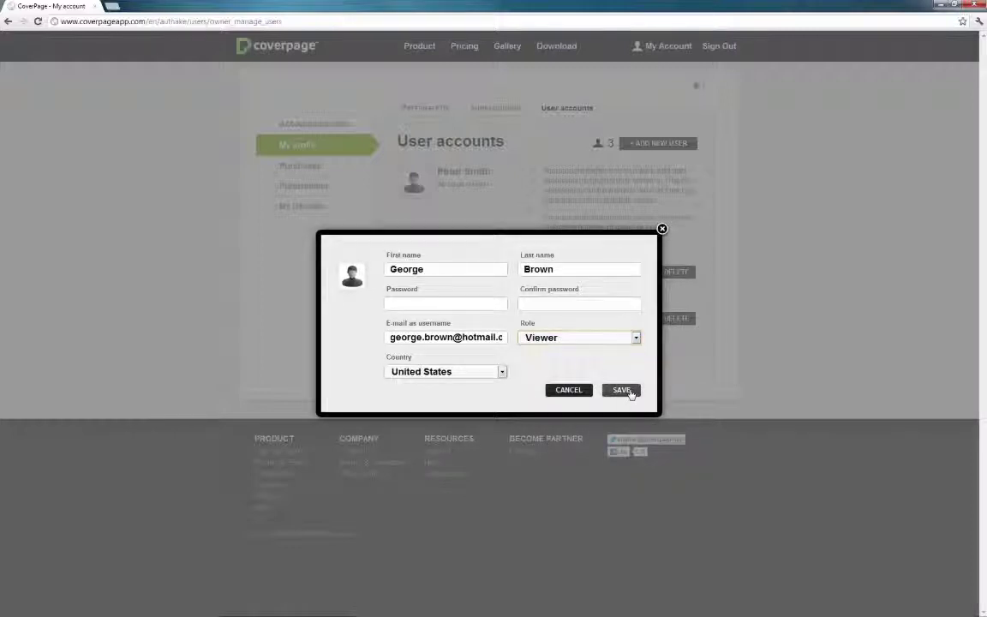
click(625, 391)
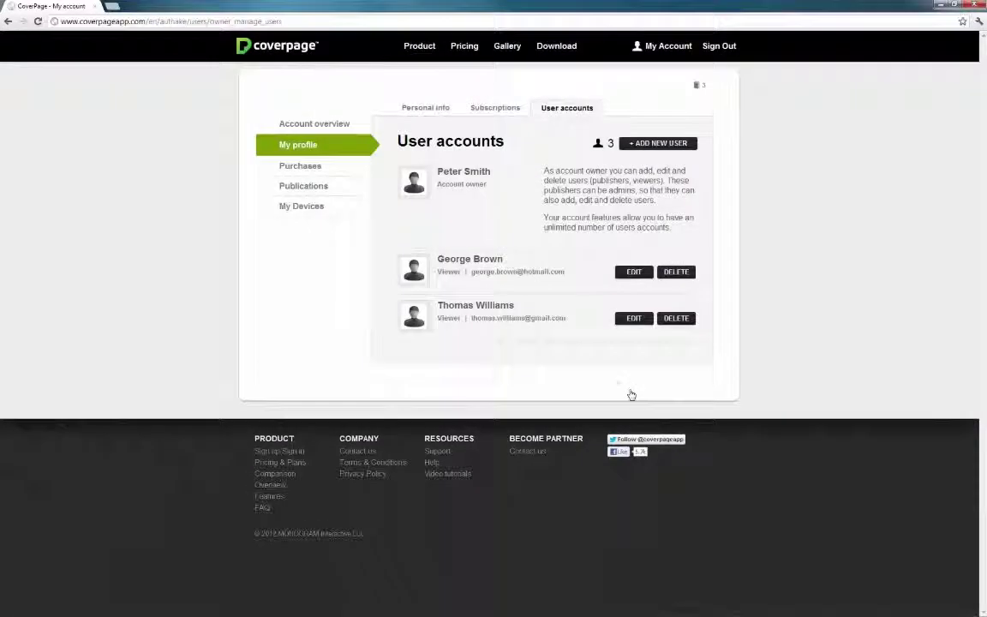
Step: Start a new user and enter their first and last name, password and e-mail address
click(676, 149)
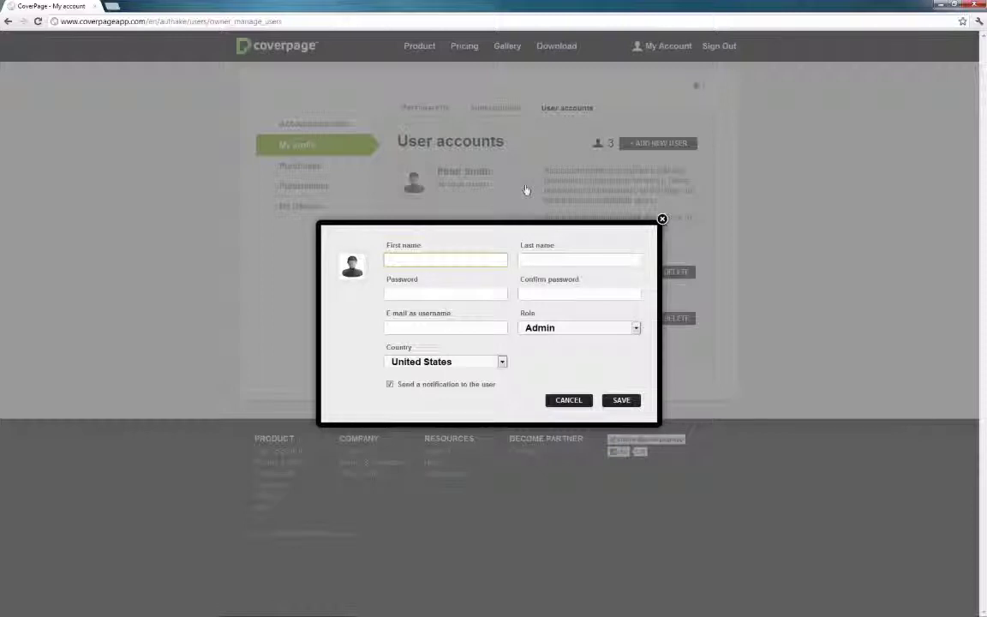
key(Tab)
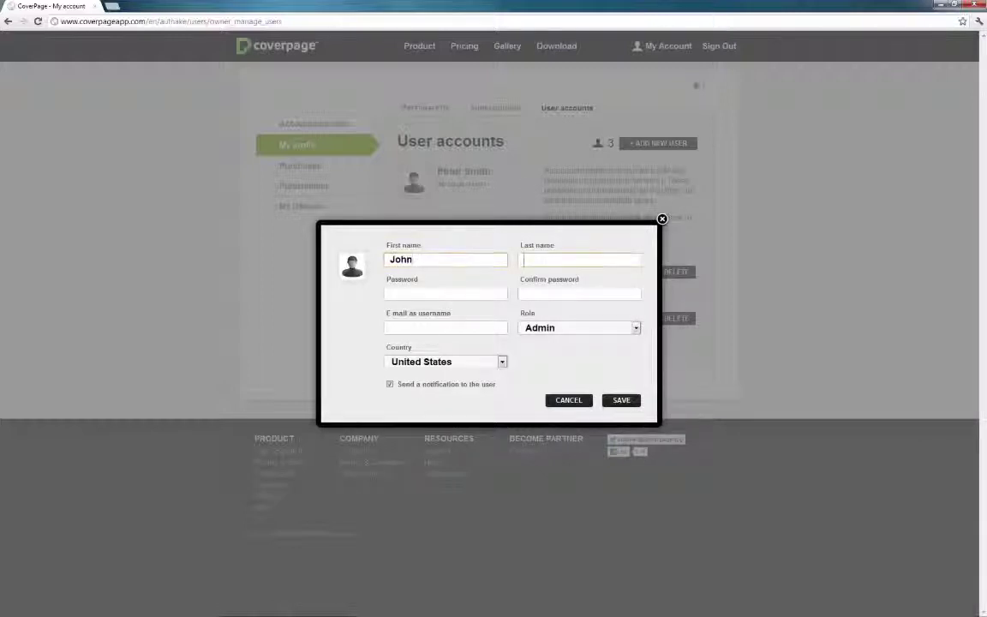
key(Tab)
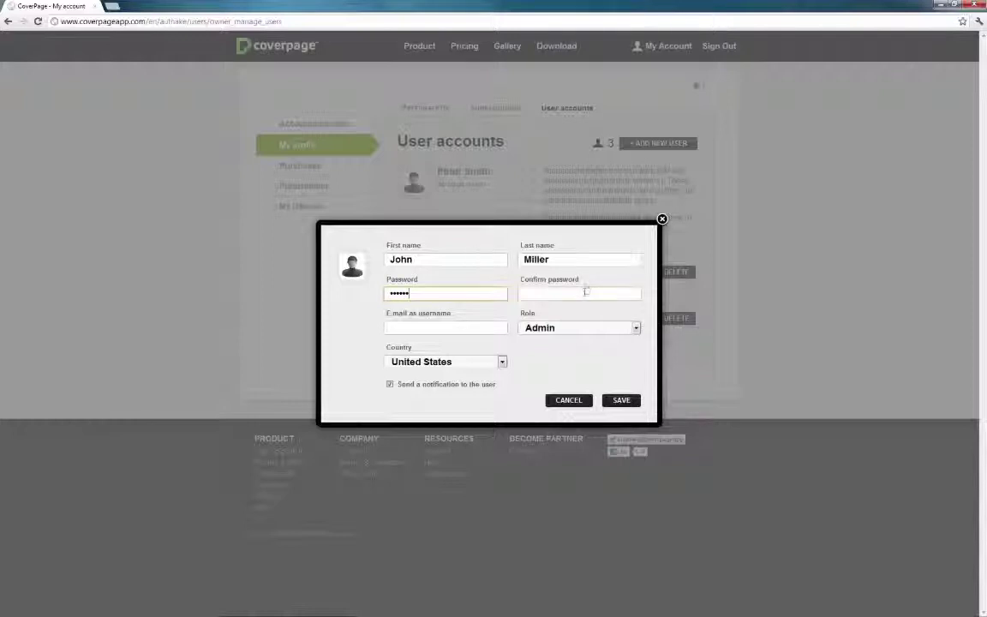
key(Tab)
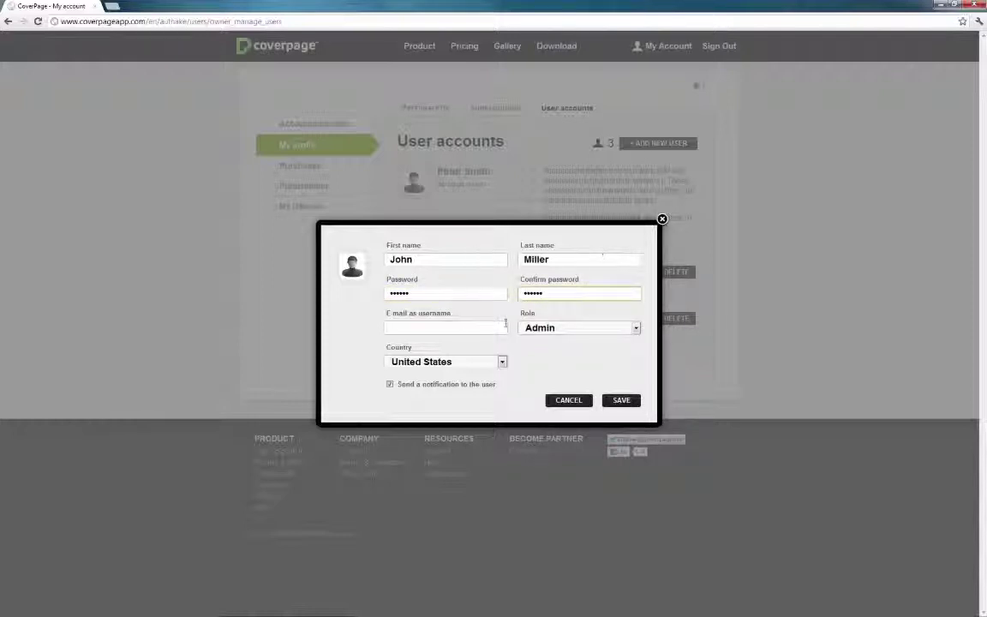
click(506, 322)
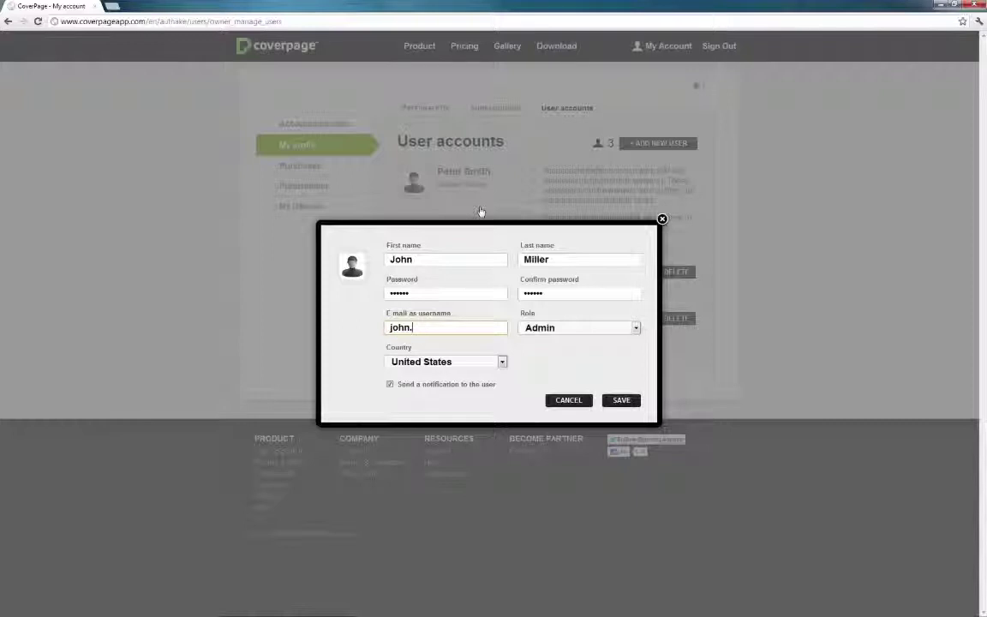
Step: Give the new user the Viewer role and turn off the user notification
click(636, 329)
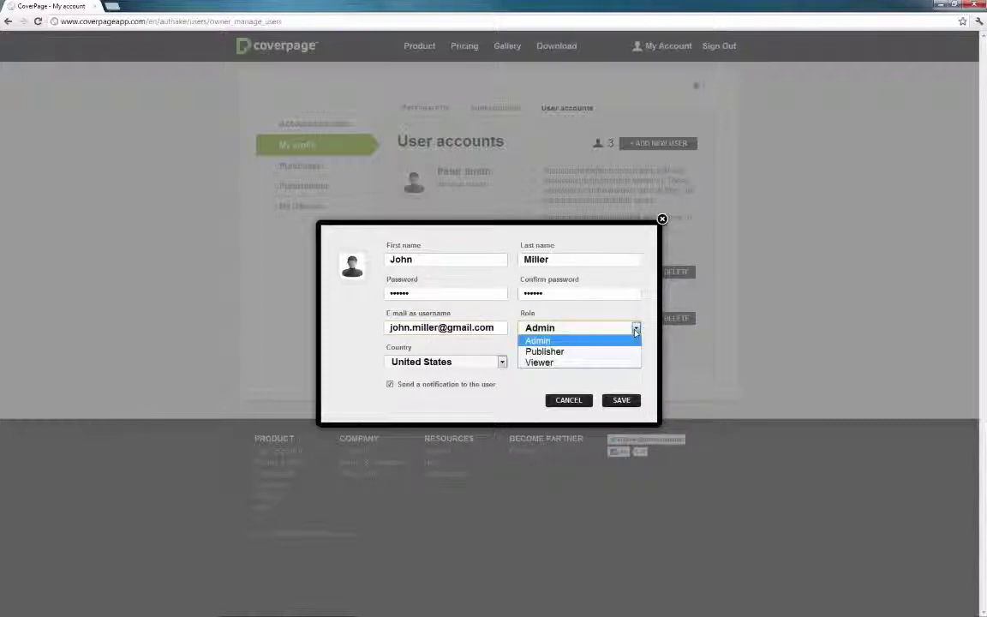
click(604, 363)
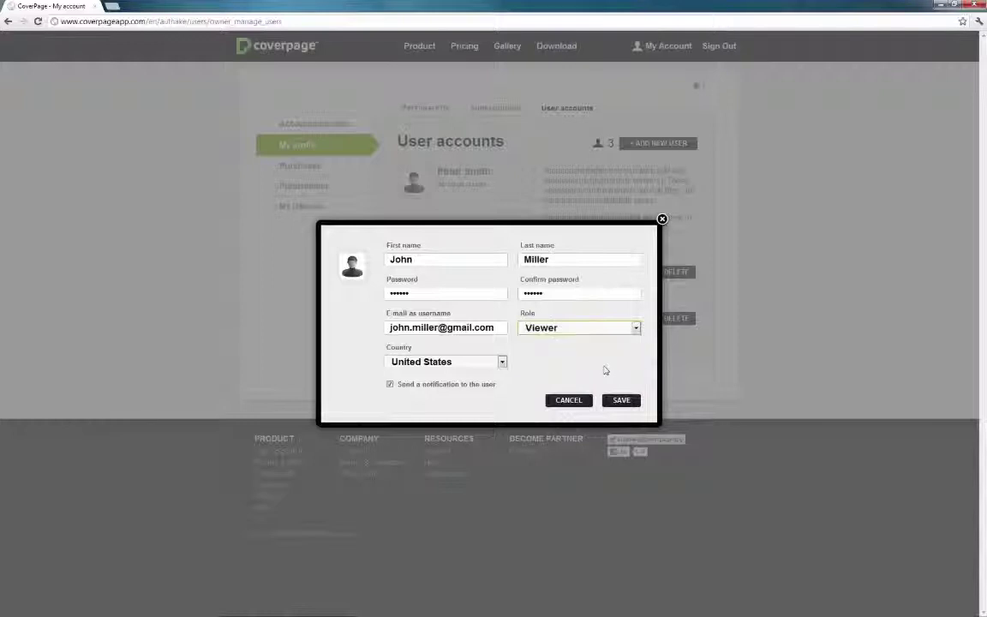
click(390, 385)
Step: Save the new Viewer user and go to the Publications list
click(624, 404)
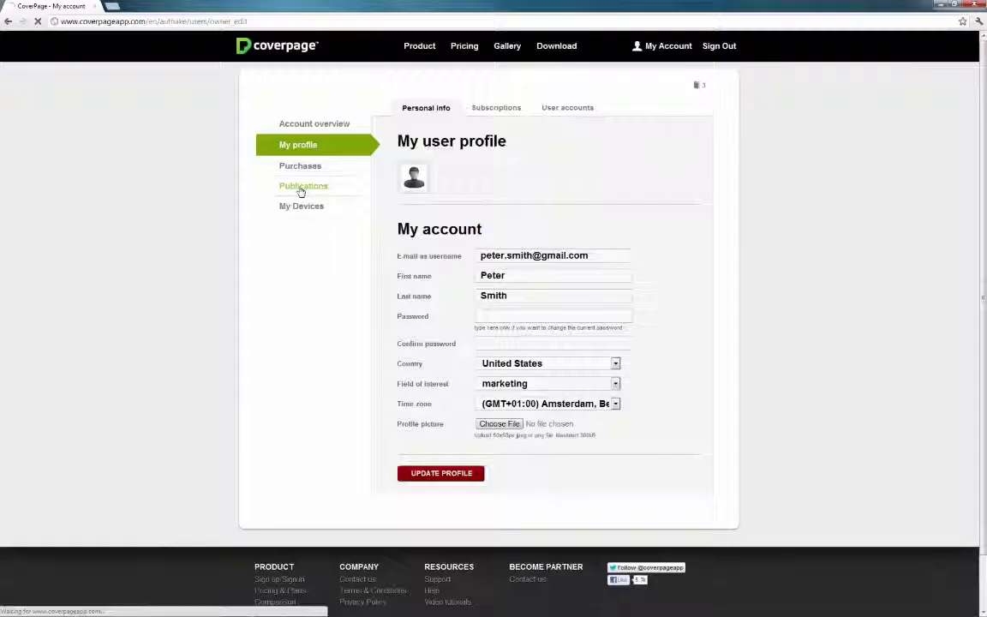
click(302, 189)
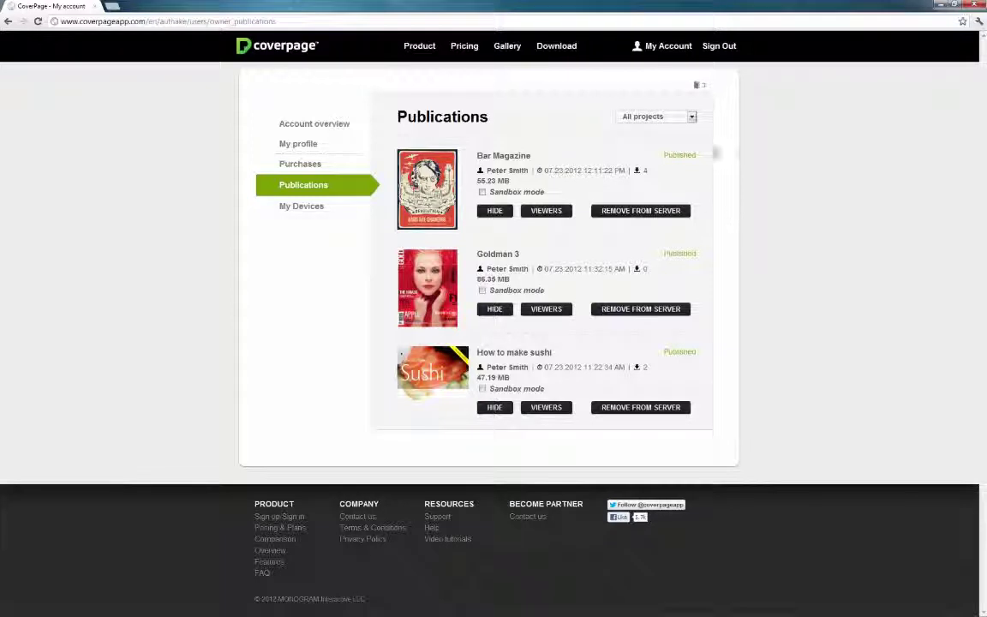
Step: Delete Bar Magazine from the server, mark Goldman 3 hidden, and enable Sandbox mode on How to make sushi
click(692, 117)
click(694, 125)
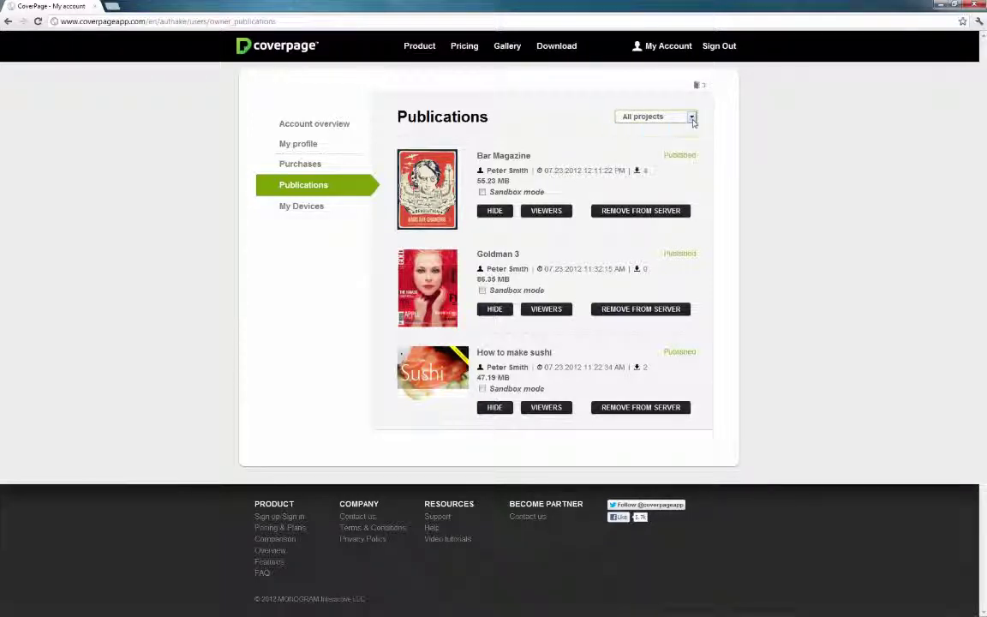
click(662, 213)
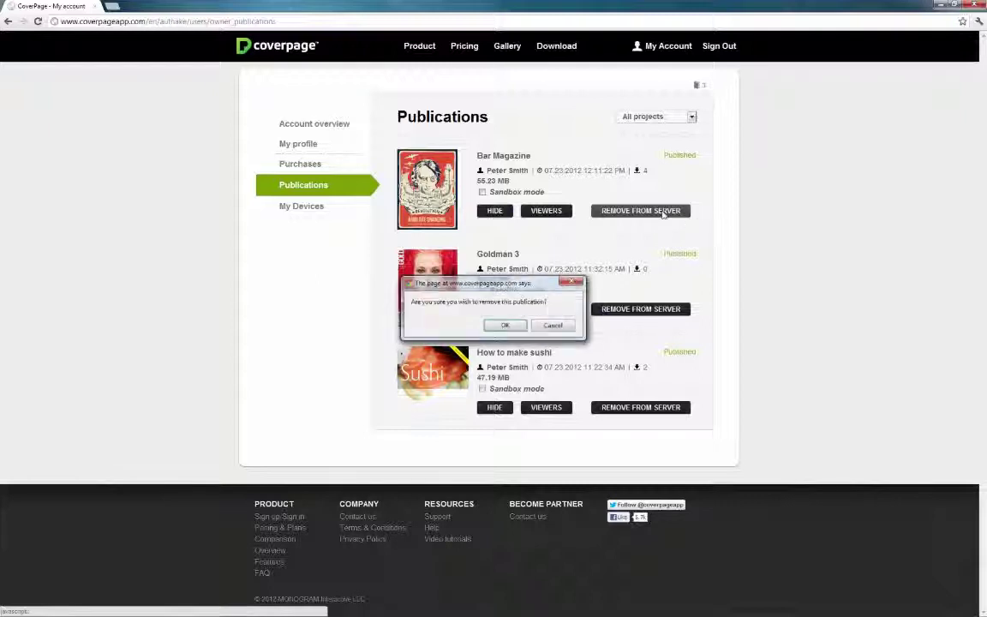
click(515, 325)
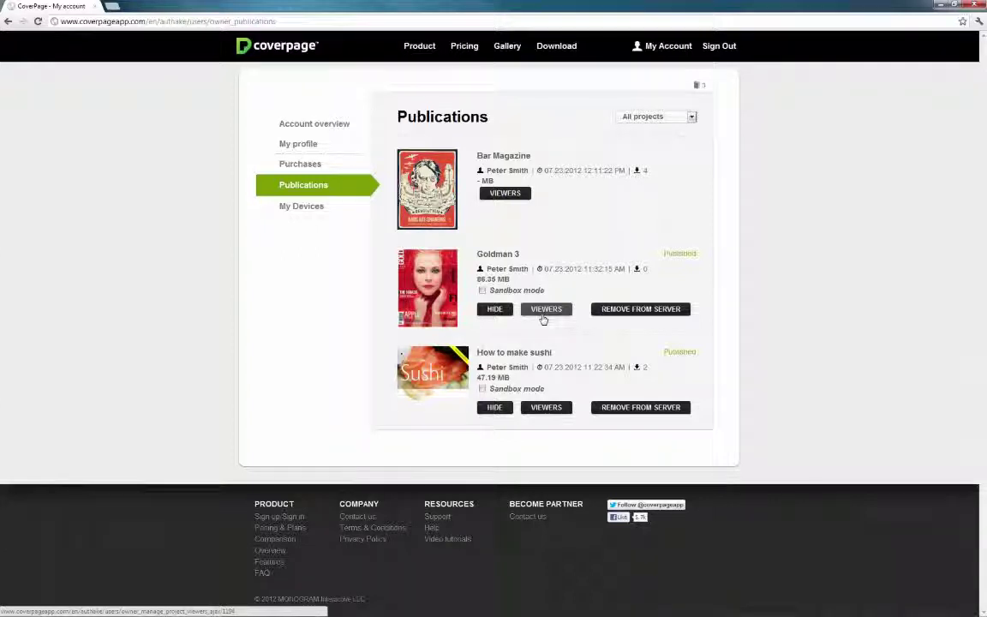
click(501, 311)
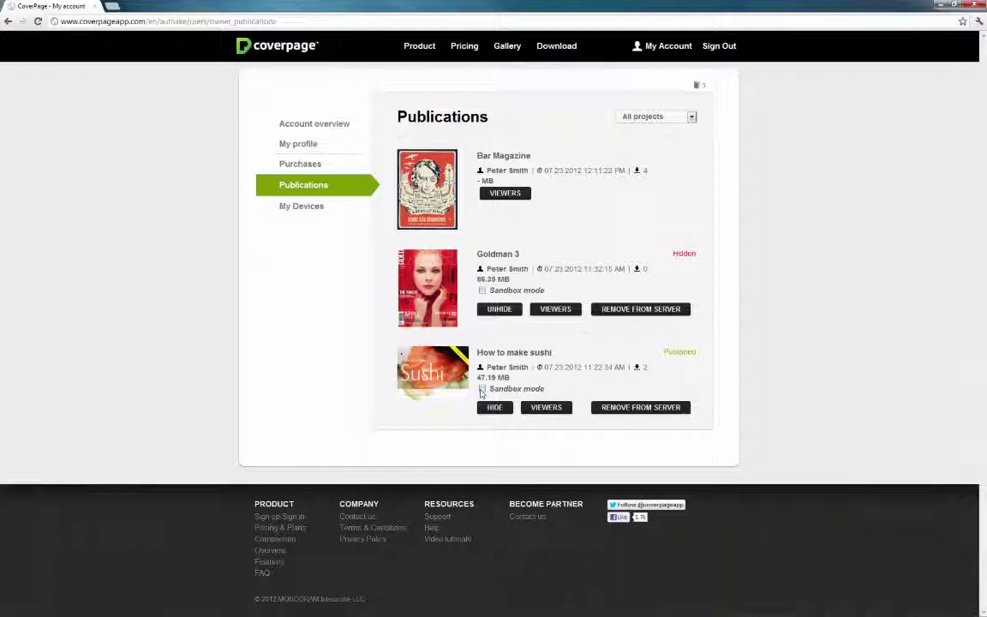
click(481, 390)
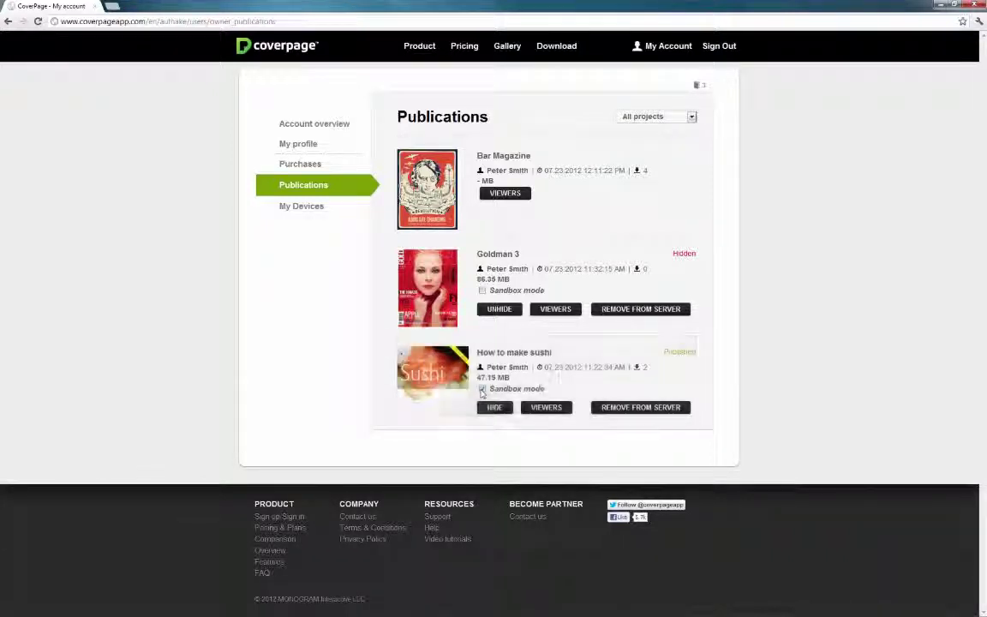
Step: Link only the first user as a viewer of How to make sushi and save
click(555, 408)
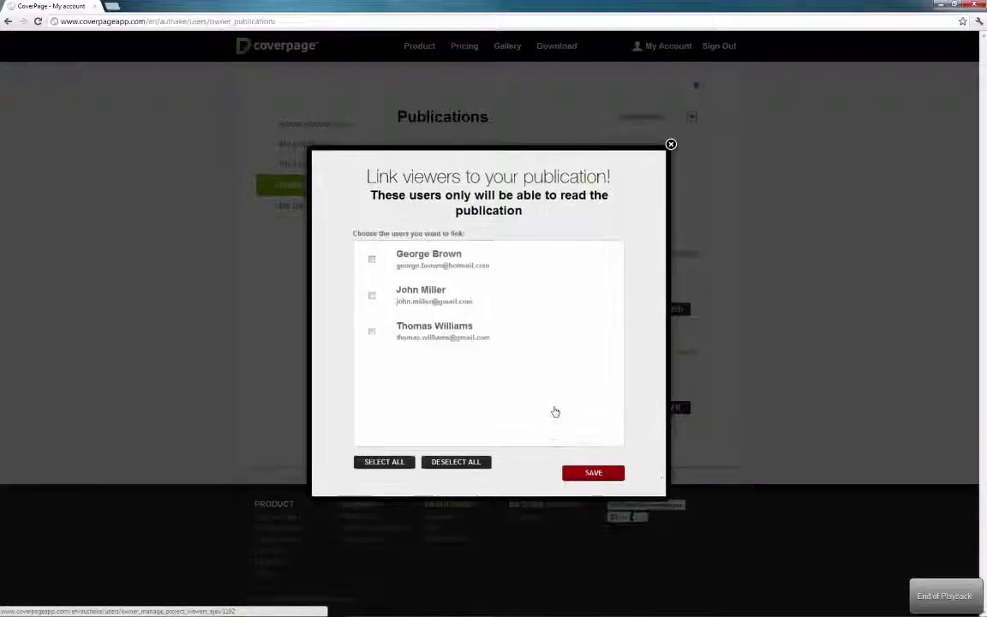
click(392, 463)
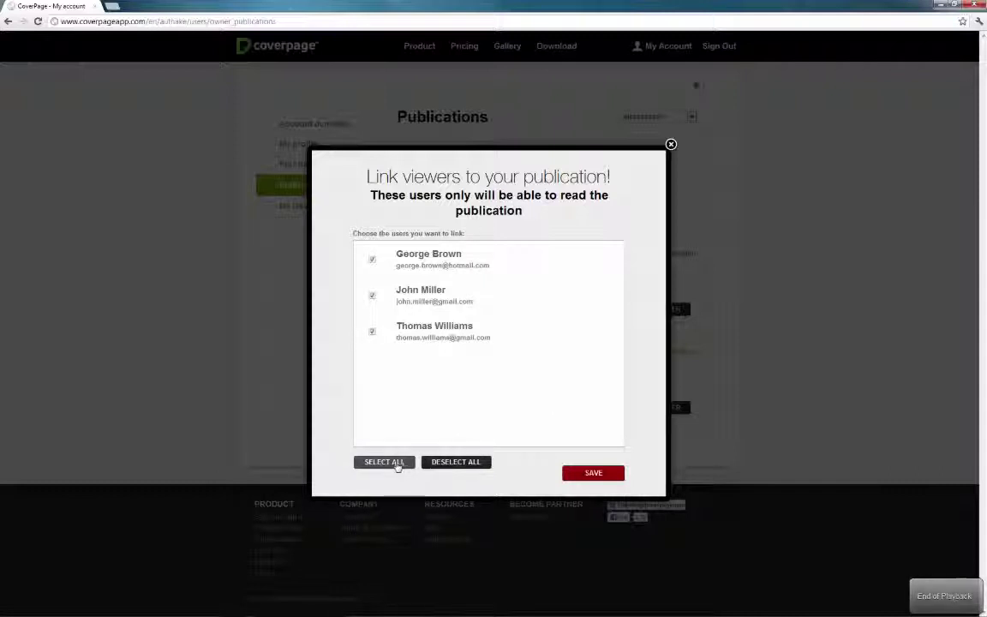
click(441, 464)
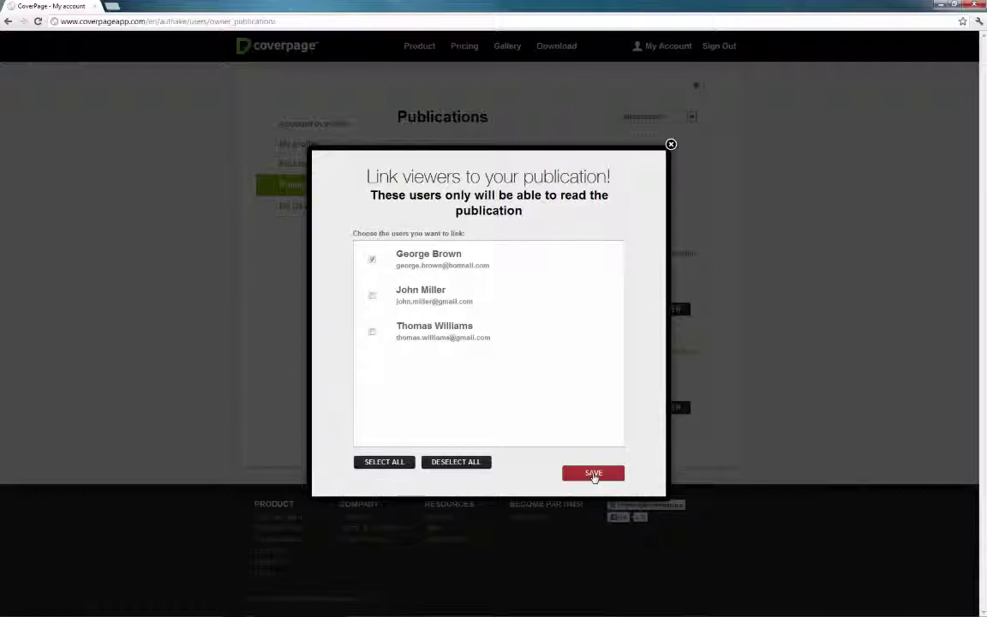
click(594, 474)
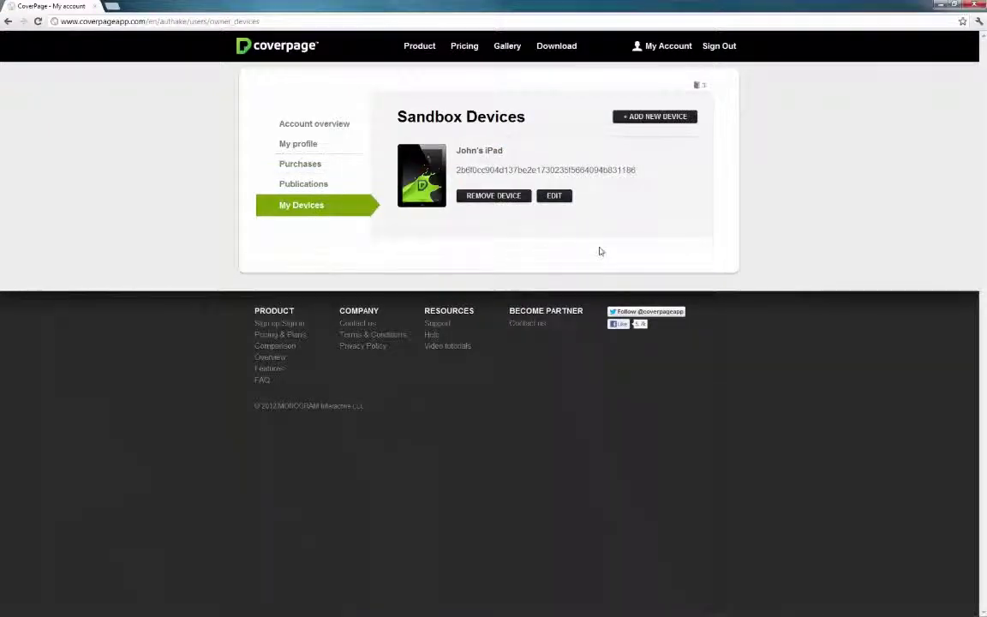
Step: Change the sandbox iPad's device name to 'My iPad' and save it
click(568, 199)
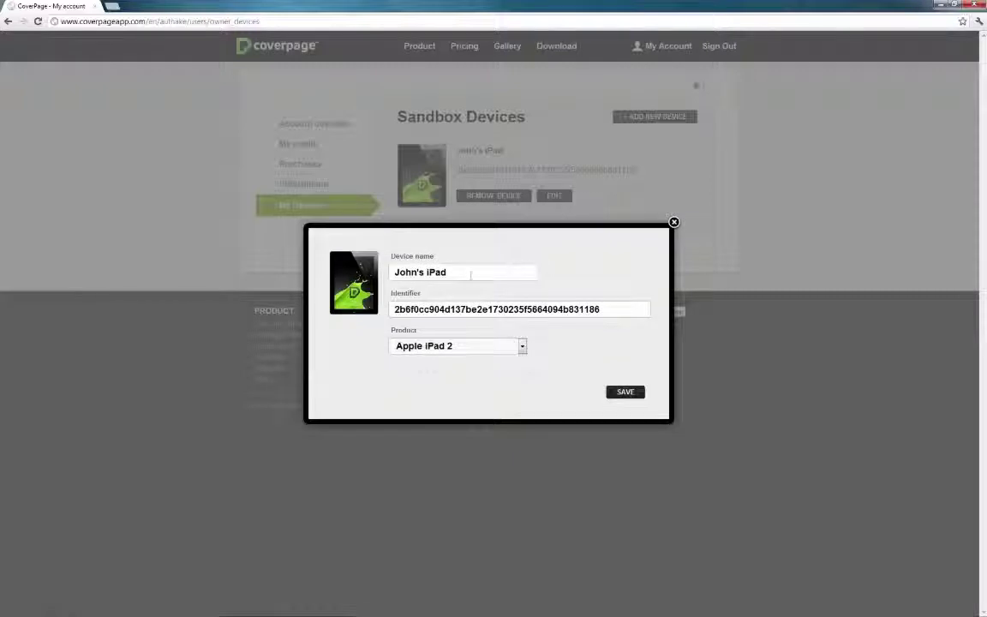
drag(426, 273, 383, 276)
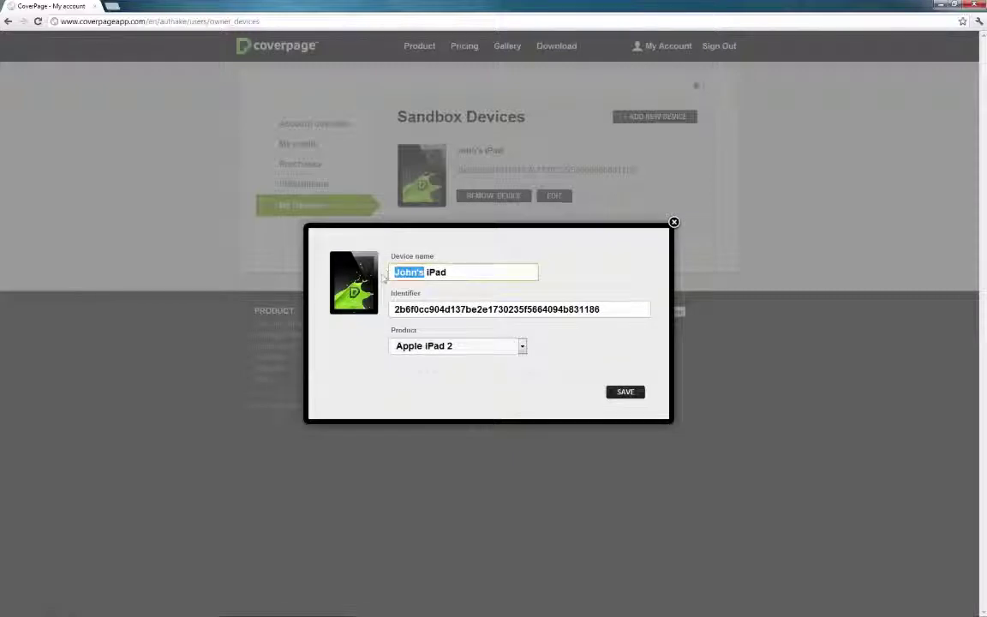
text(My)
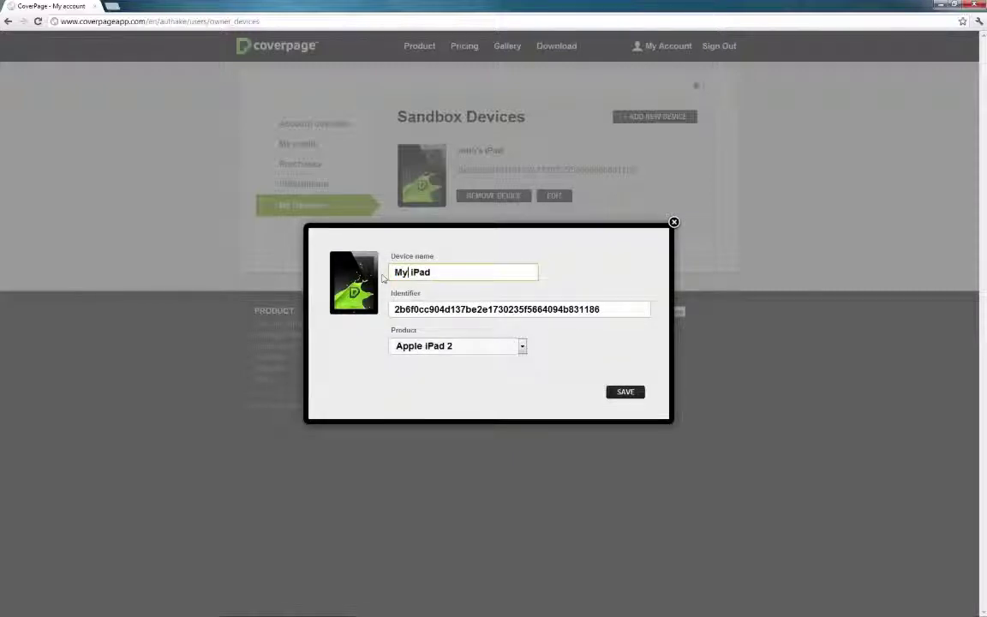
click(638, 393)
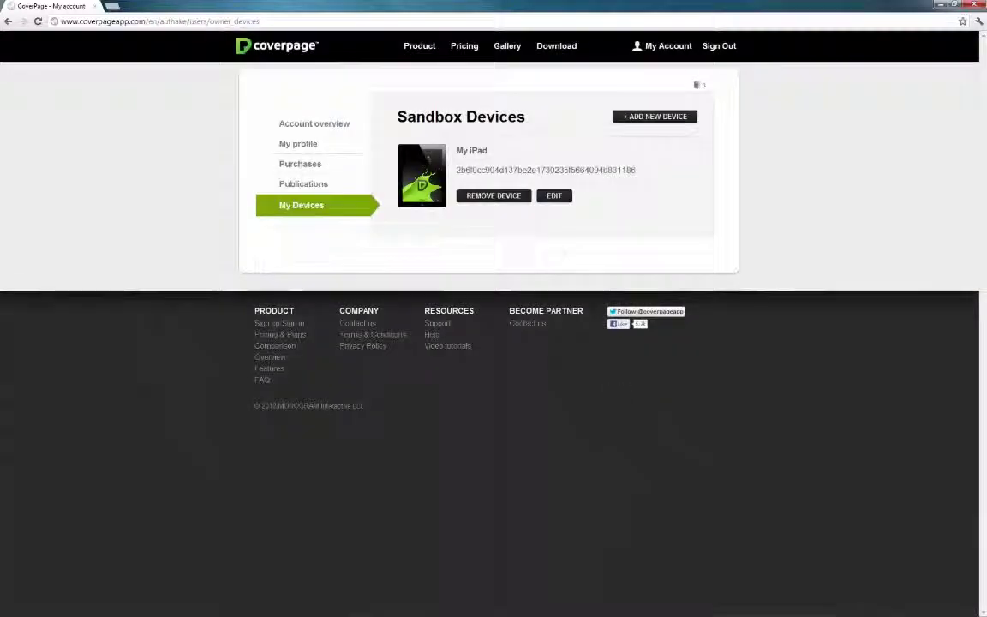
Step: Add a sandbox device with the suggested name and identifier, product Apple iPad 3, and save
click(678, 124)
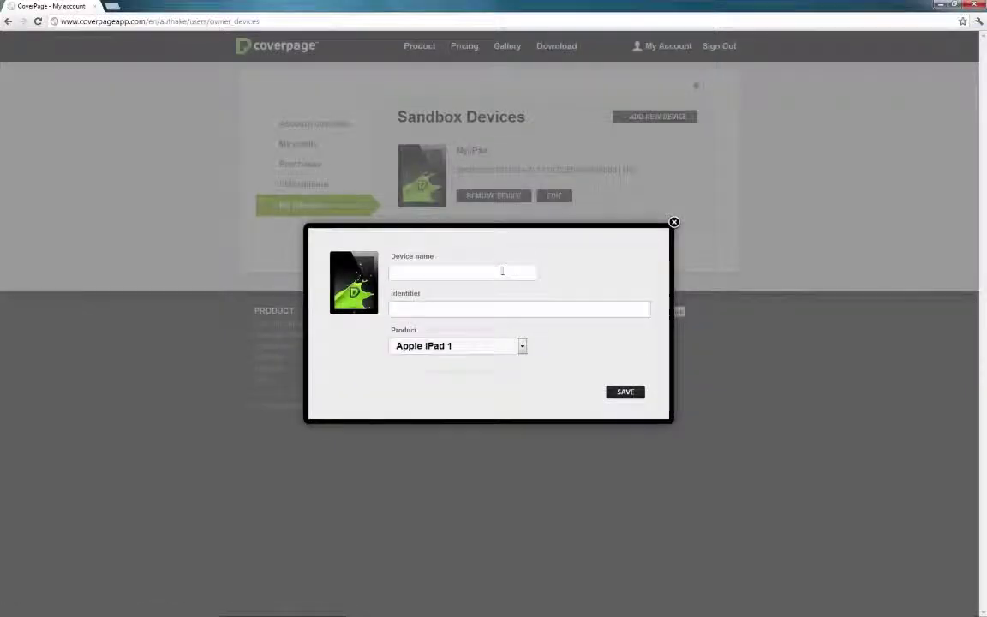
click(502, 271)
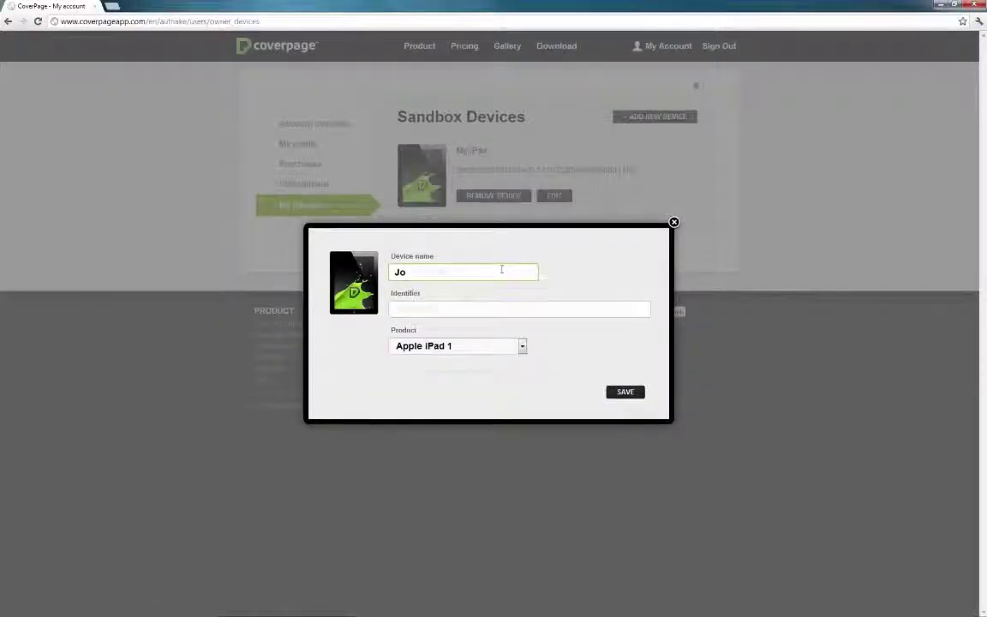
text(Jo)
key(Return)
click(505, 346)
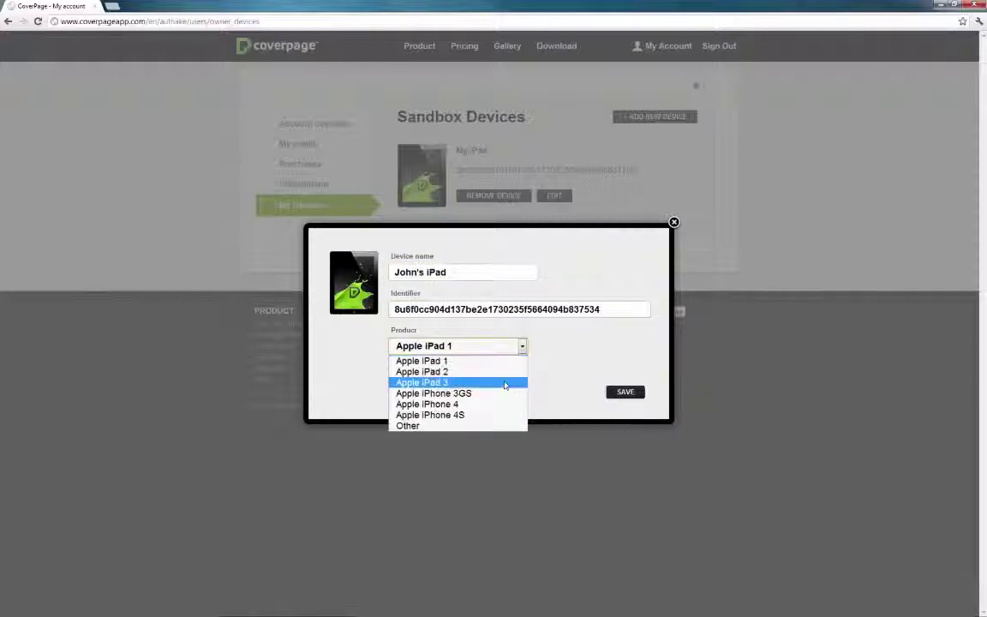
click(506, 383)
click(624, 392)
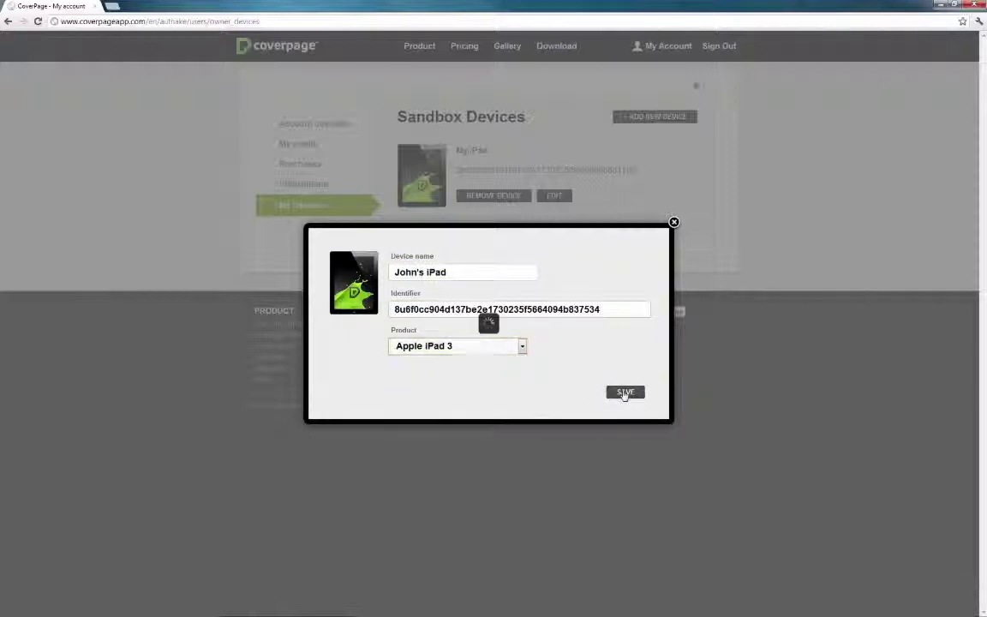